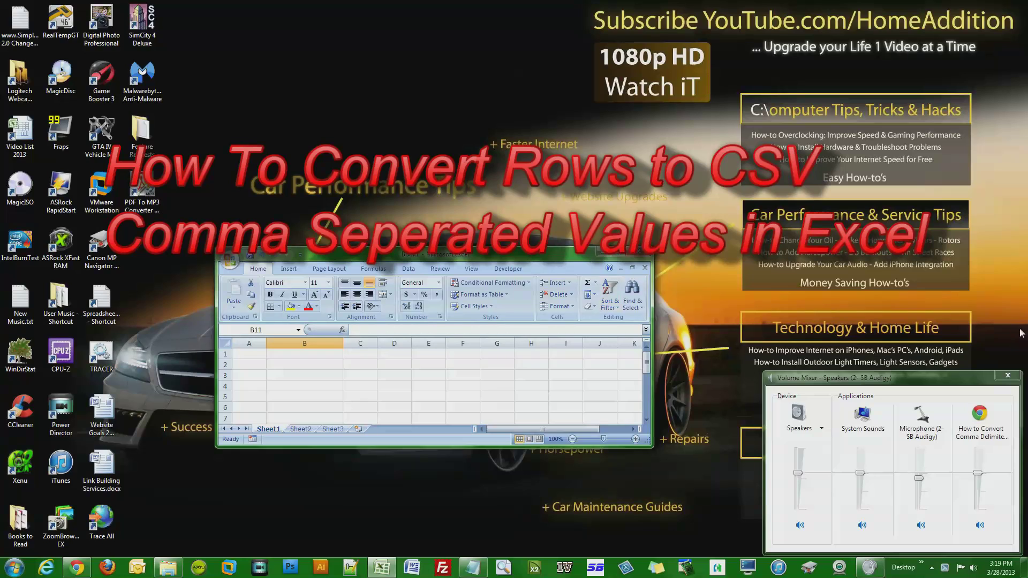
Close the volume mixer and bring up the comma-delimited-text-to-rows YouTube tutorial in Chrome
{"action": "left_click", "coordinate": [1007, 376]}
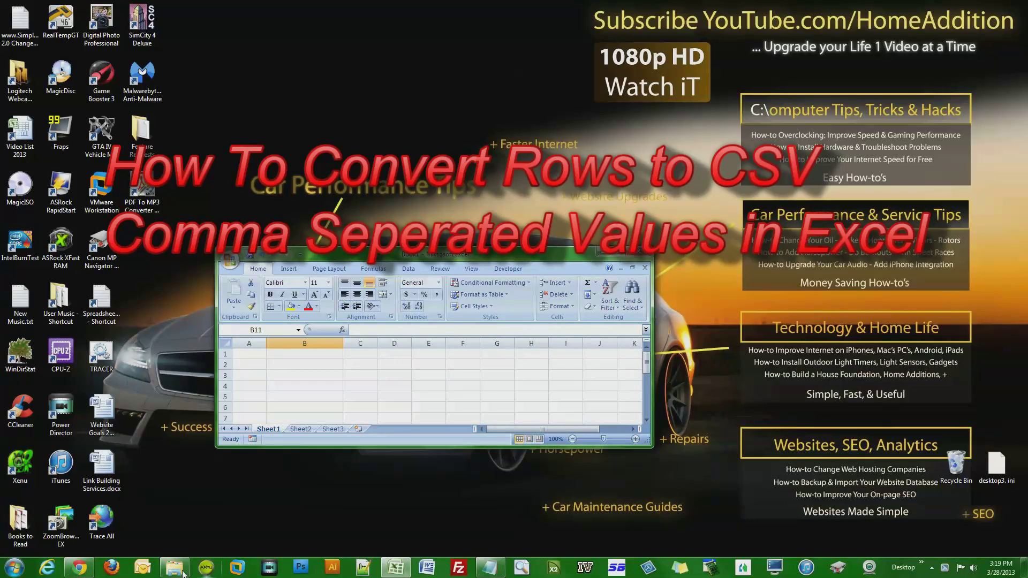
{"action": "left_click", "coordinate": [75, 573]}
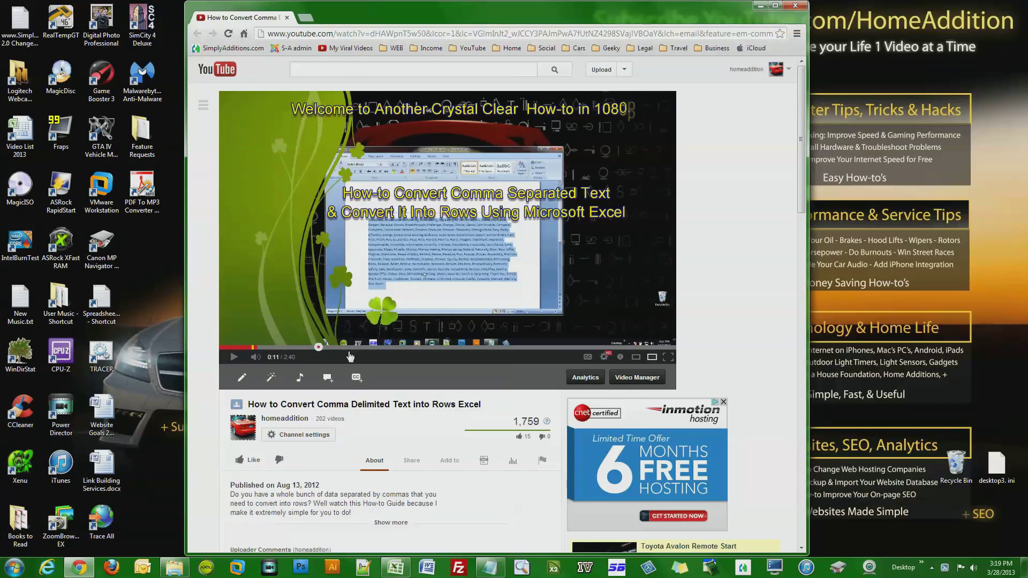
Skip the tutorial ahead to 1:57 (Paste Special), then minimize Chrome to reveal Book1
{"action": "left_click_drag", "start_coordinate": [258, 348], "coordinate": [455, 347]}
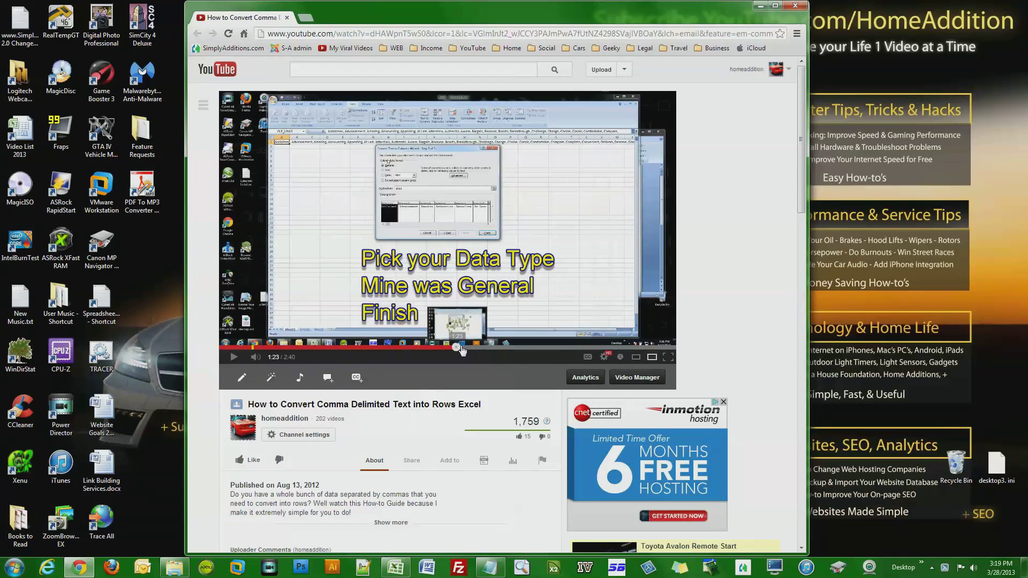
{"action": "left_click", "coordinate": [551, 348]}
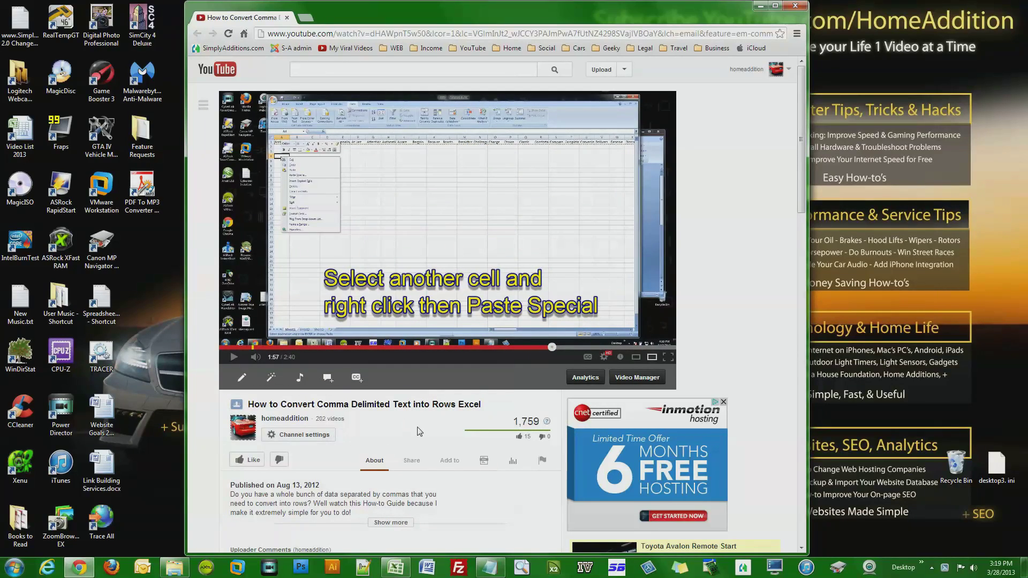
{"action": "scroll", "coordinate": [420, 431], "scroll_direction": "down", "scroll_amount": 4}
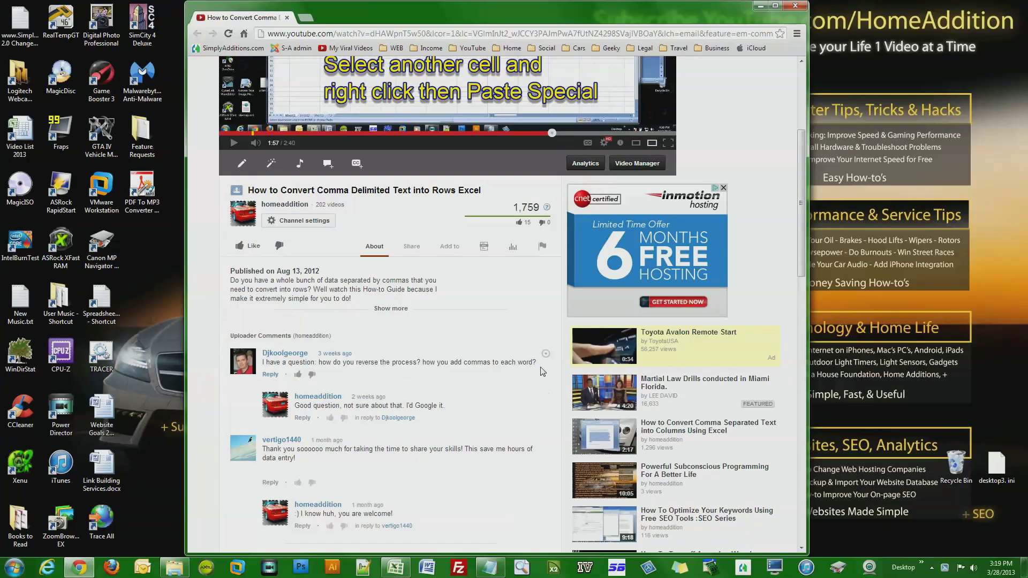
{"action": "triple_click", "coordinate": [361, 373]}
{"action": "left_click", "coordinate": [361, 373]}
{"action": "scroll", "coordinate": [434, 370], "scroll_direction": "up", "scroll_amount": 4}
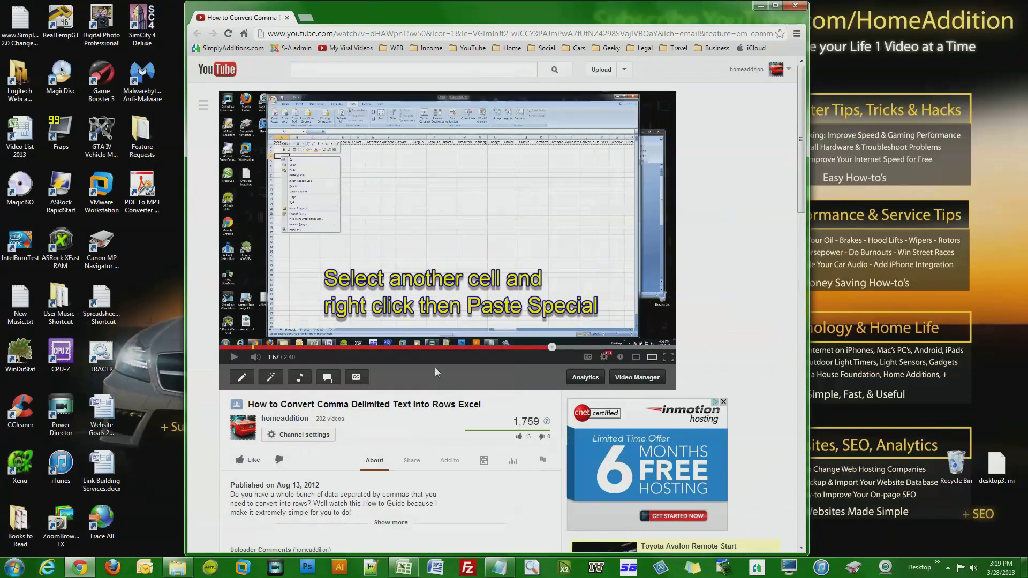
{"action": "left_click", "coordinate": [761, 7]}
Enlarge the Excel window and widen column A
{"action": "left_click_drag", "start_coordinate": [325, 248], "coordinate": [327, 88]}
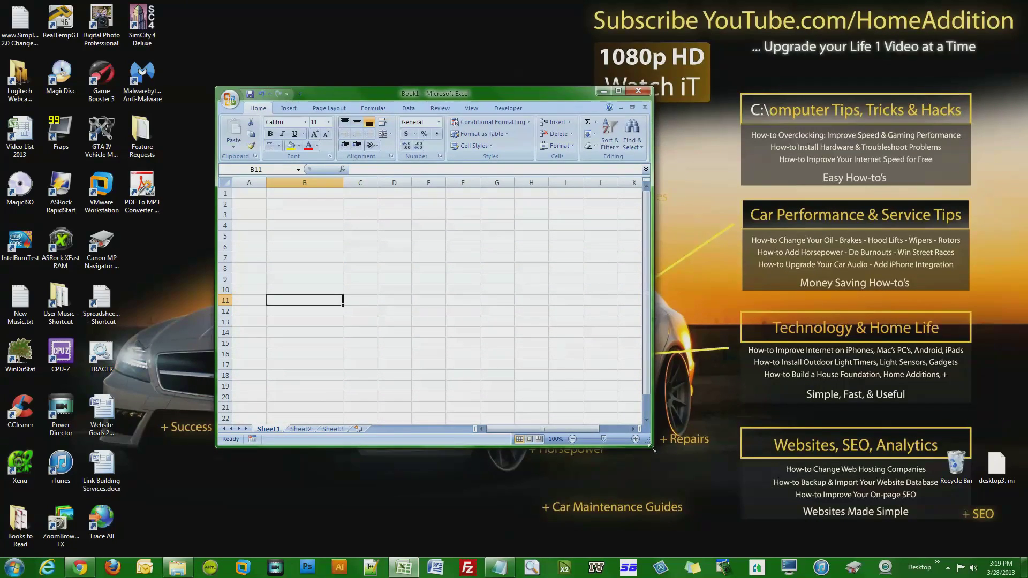
{"action": "left_click_drag", "start_coordinate": [654, 449], "coordinate": [747, 522]}
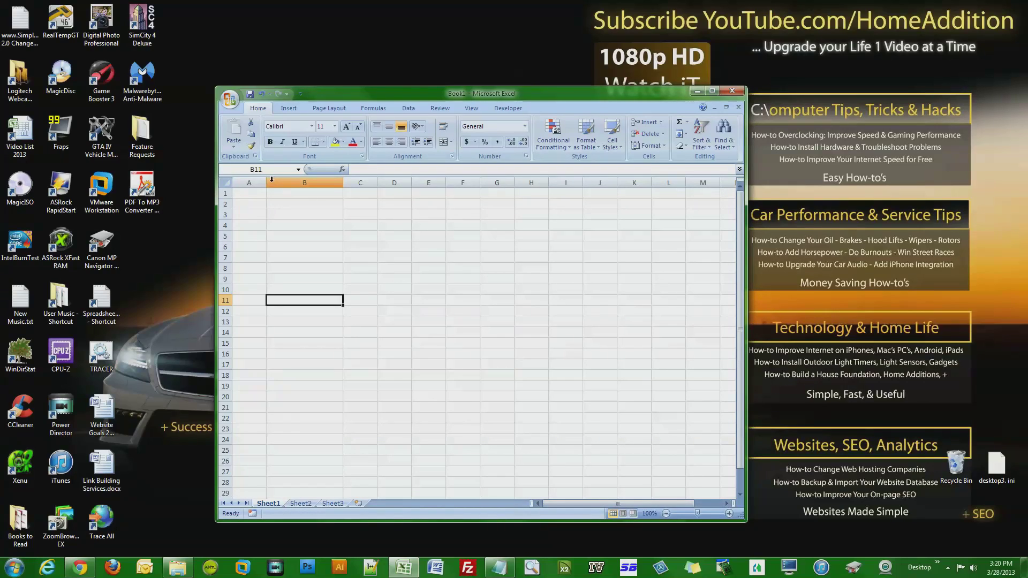
{"action": "left_click_drag", "start_coordinate": [266, 182], "coordinate": [329, 183]}
{"action": "left_click_drag", "start_coordinate": [366, 257], "coordinate": [366, 246]}
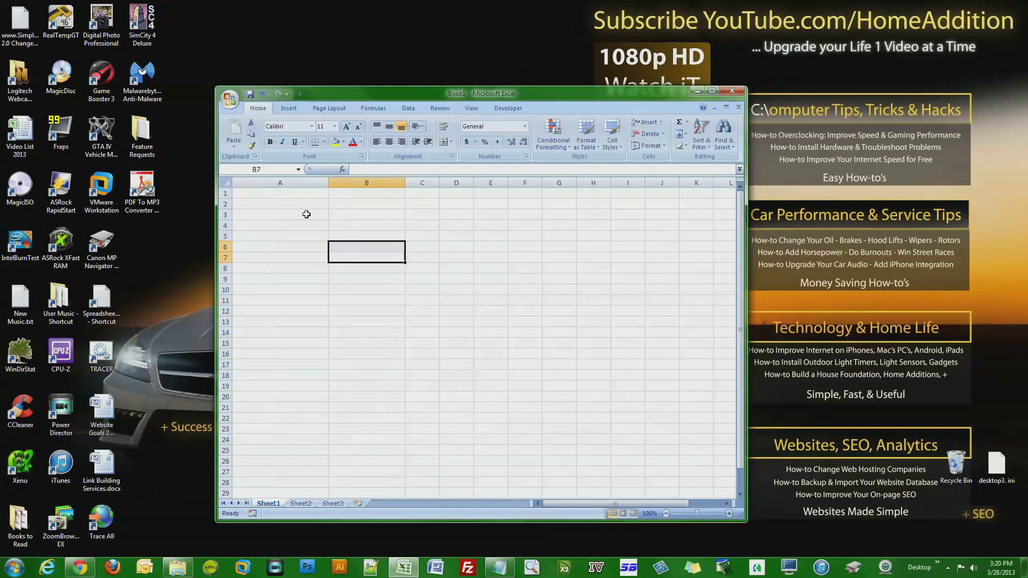
Enter the sample strings aaaaaa through ffffffff into A1:A6, one per row, and select A1
{"action": "left_click", "coordinate": [288, 195]}
{"action": "type", "text": "aaaaaa"}
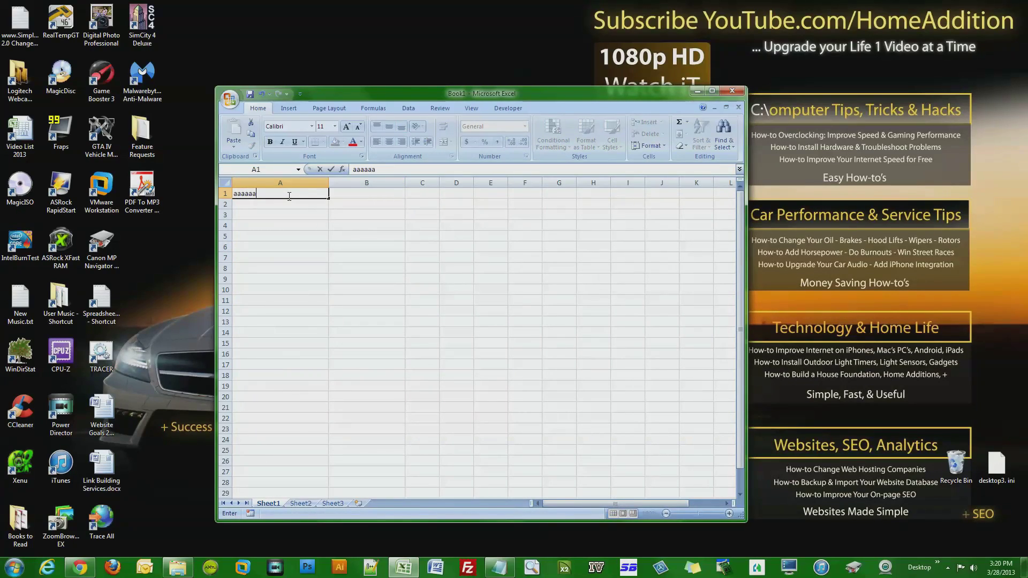
{"action": "key", "text": "Return"}
{"action": "type", "text": "bbbbb"}
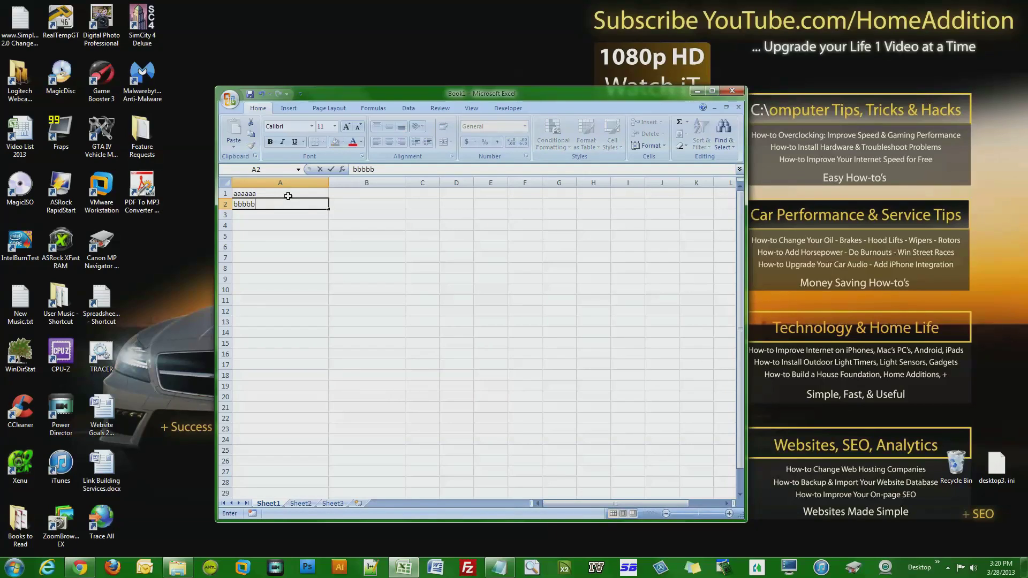
{"action": "key", "text": "Return"}
{"action": "type", "text": "ccccccc"}
{"action": "key", "text": "Return"}
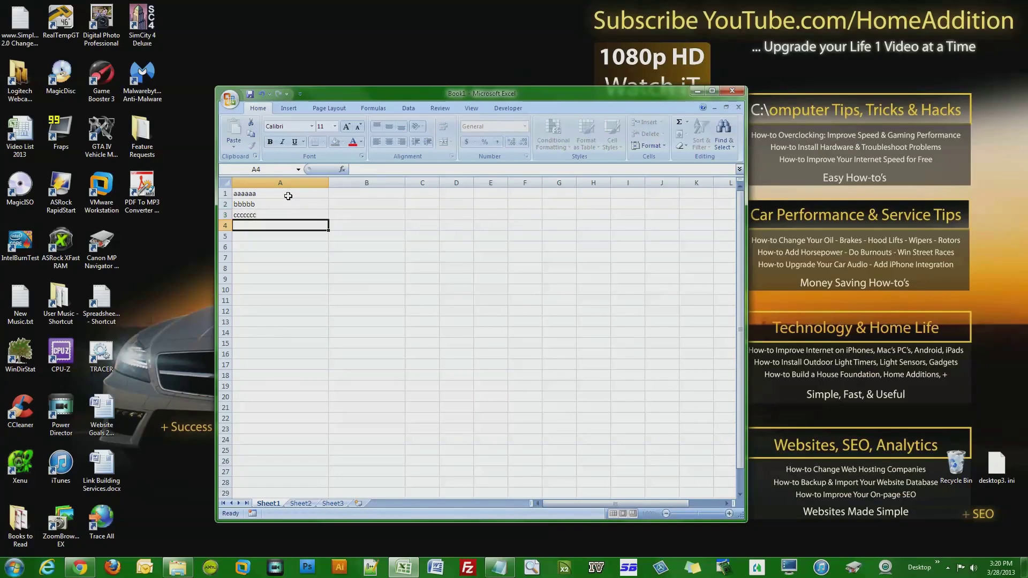
{"action": "type", "text": "dddddd"}
{"action": "key", "text": "Return"}
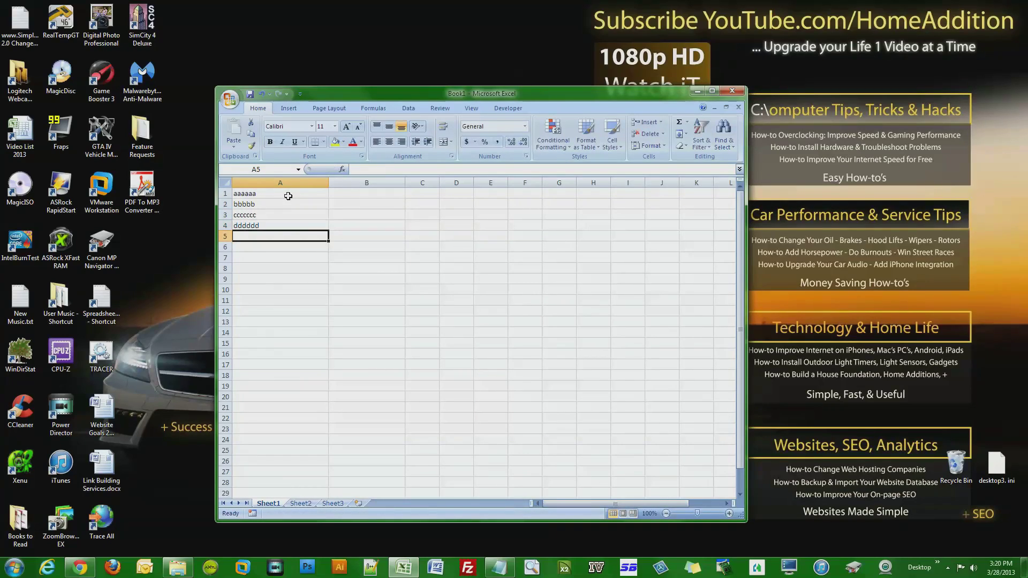
{"action": "type", "text": "eeeeee"}
{"action": "key", "text": "Return"}
{"action": "type", "text": "ffffffff"}
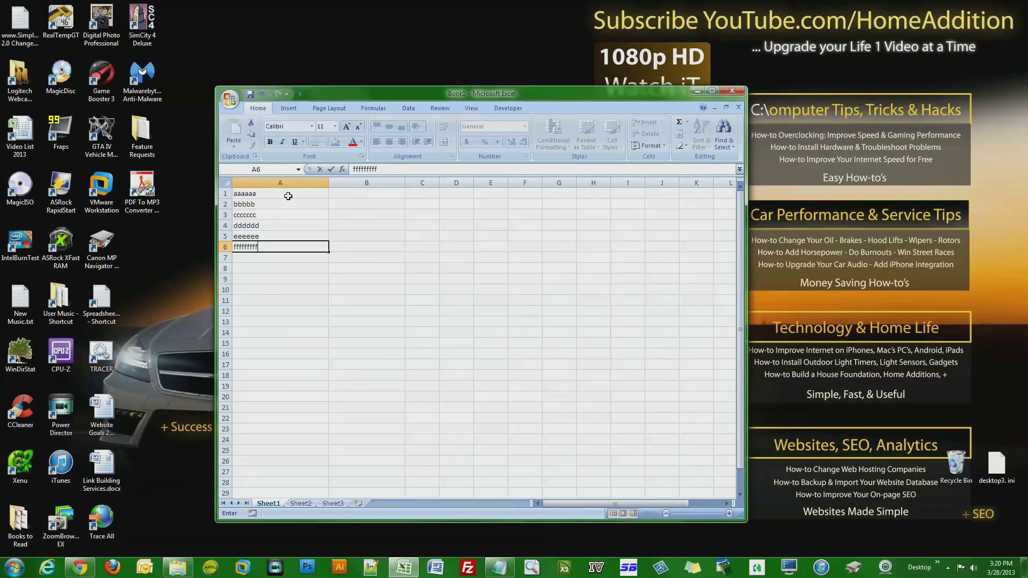
{"action": "key", "text": "Return"}
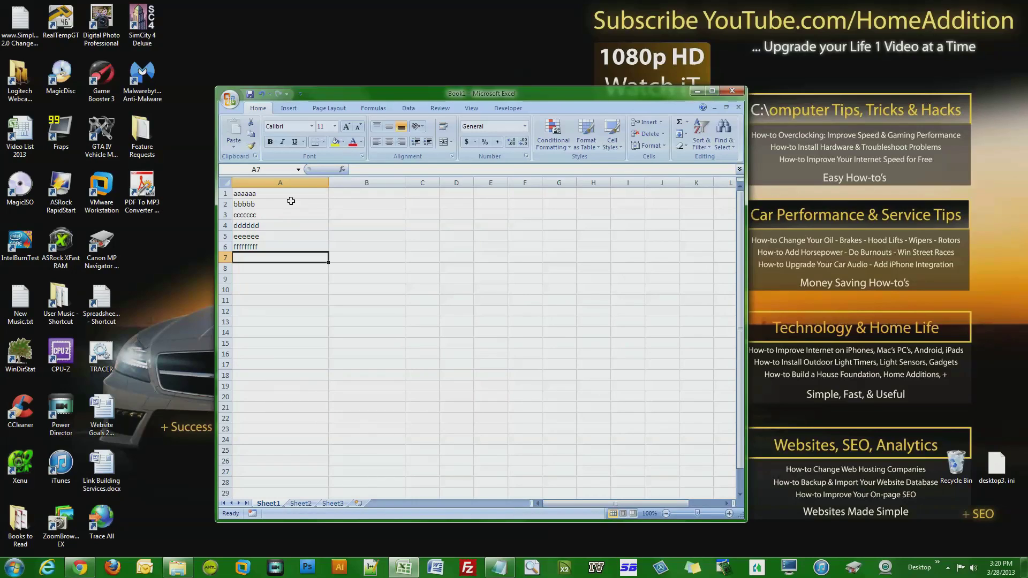
{"action": "left_click", "coordinate": [285, 193]}
Copy aaaaaa from A1 into B1, then begin a =CONCATENATE formula in B2
{"action": "key", "text": "ctrl+c"}
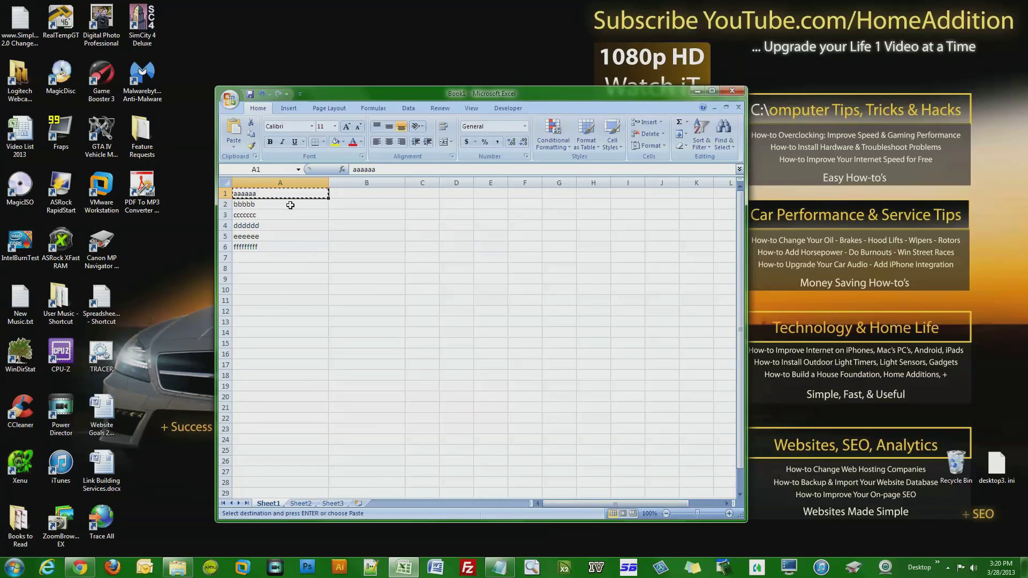
{"action": "left_click", "coordinate": [367, 192]}
{"action": "key", "text": "ctrl+v"}
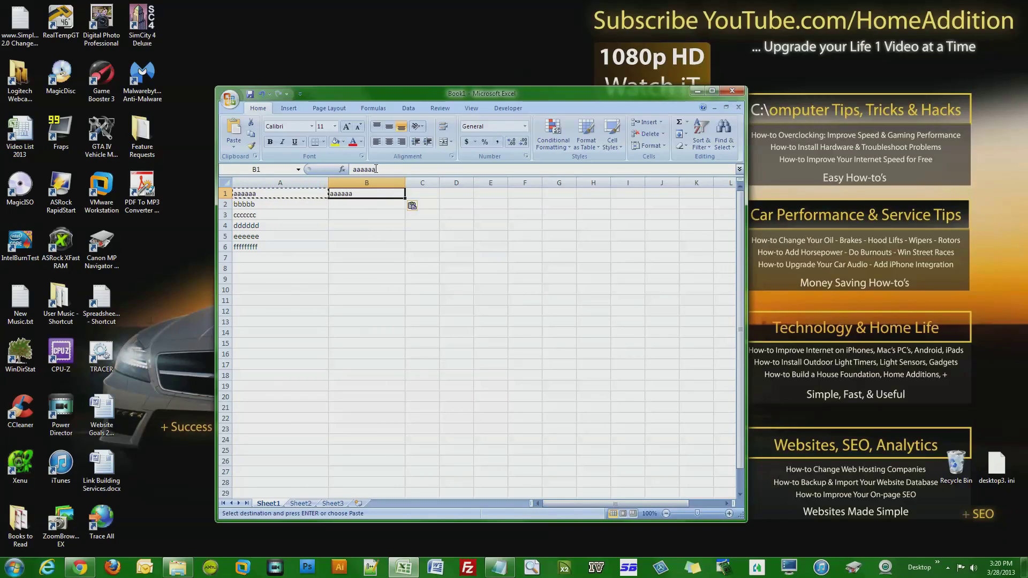
{"action": "left_click", "coordinate": [365, 217]}
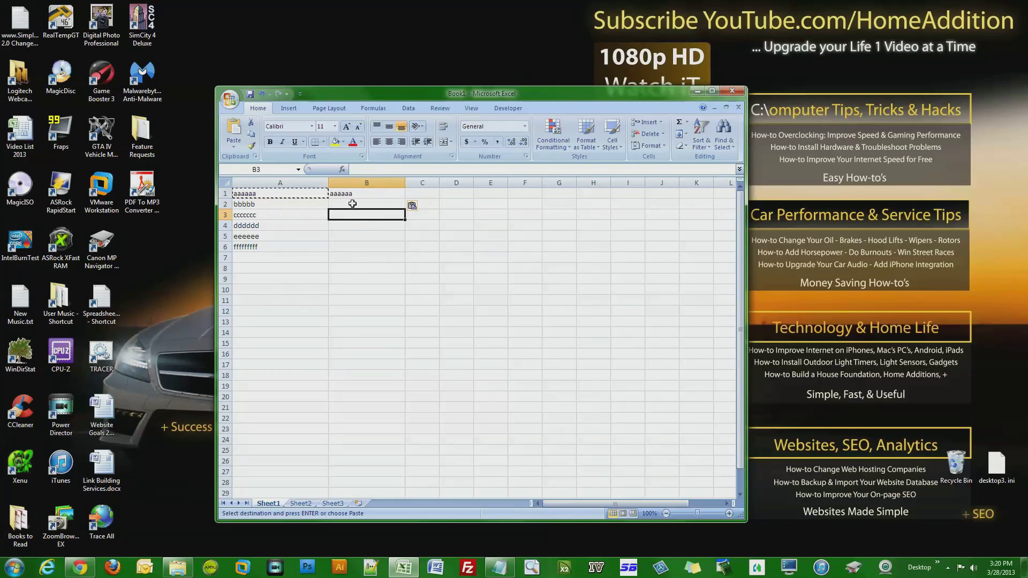
{"action": "left_click", "coordinate": [353, 207]}
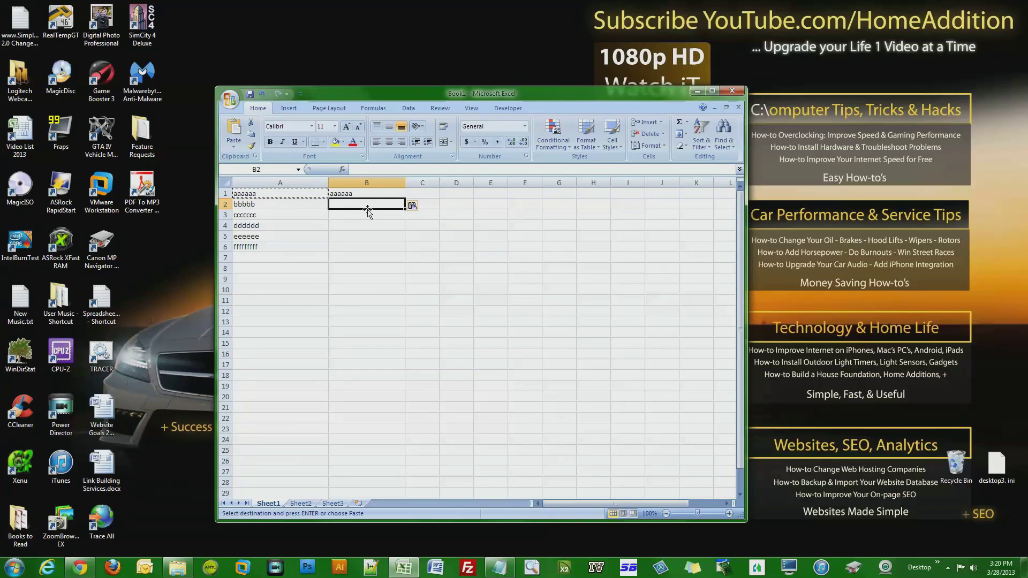
{"action": "type", "text": "="}
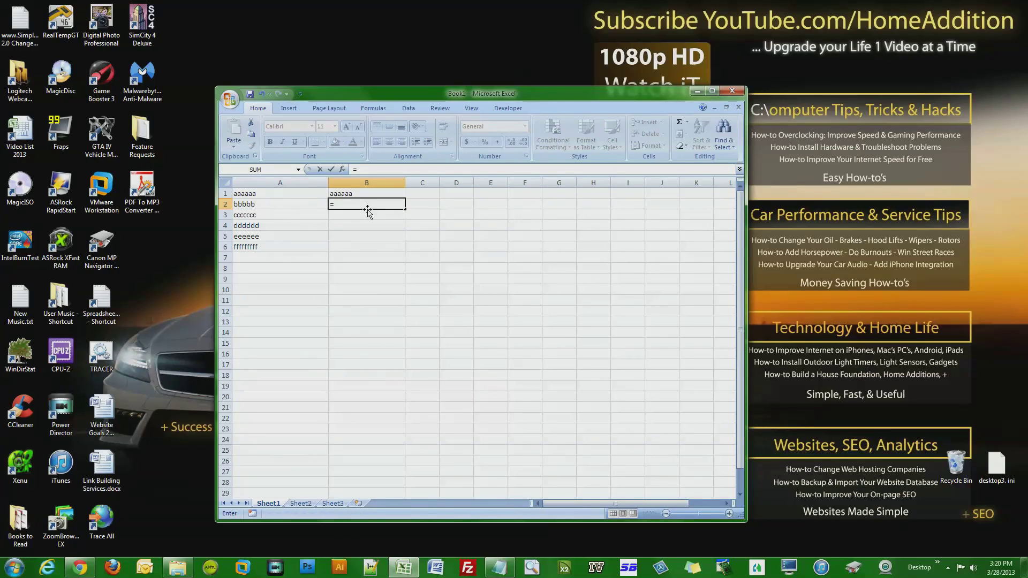
{"action": "type", "text": "con"}
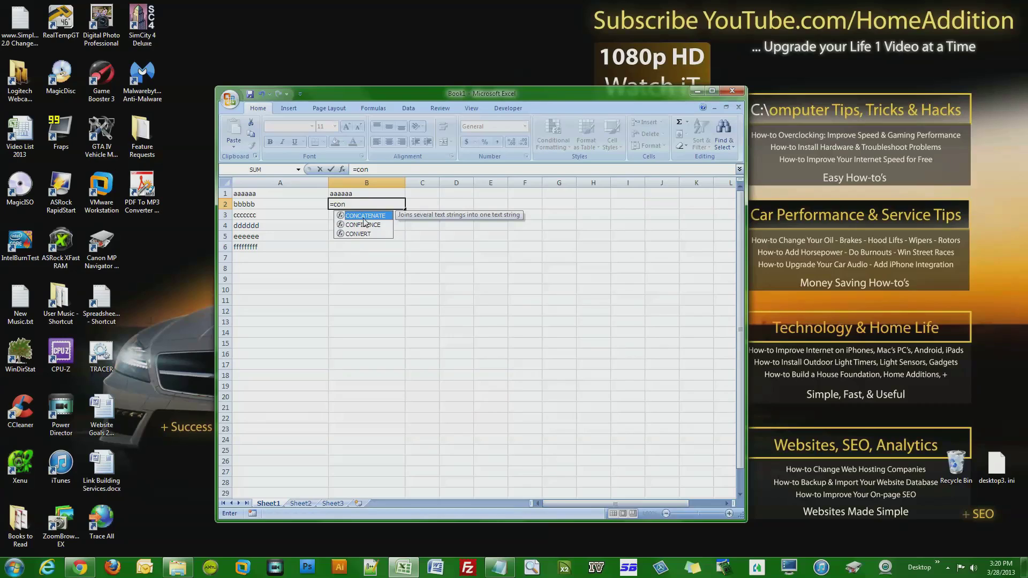
Enter =CONCATENATE(A2,",",B1) in B2 so it displays bbbbb,aaaaaa
{"action": "key", "text": "Tab"}
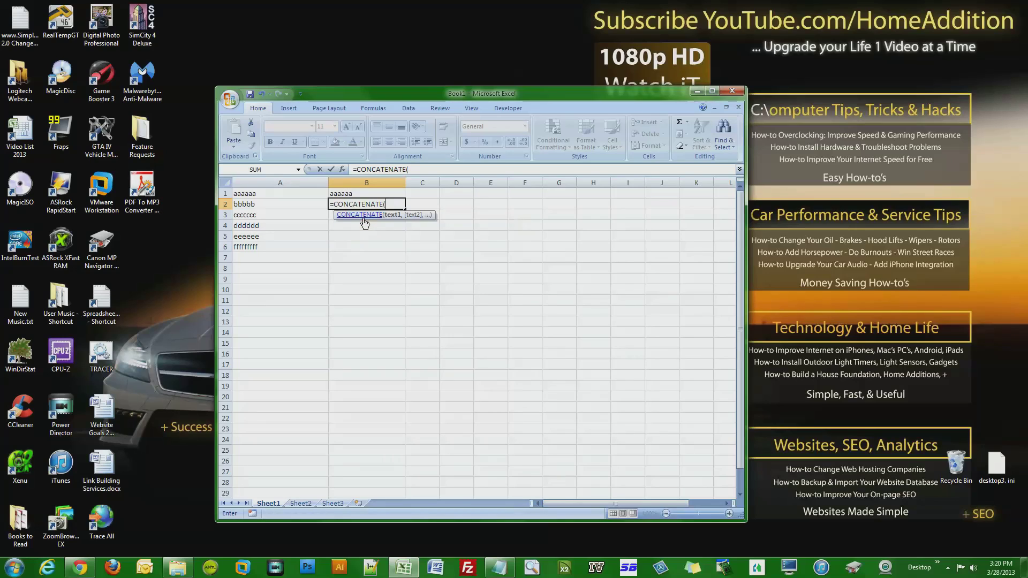
{"action": "left_click", "coordinate": [246, 205]}
{"action": "type", "text": ","}
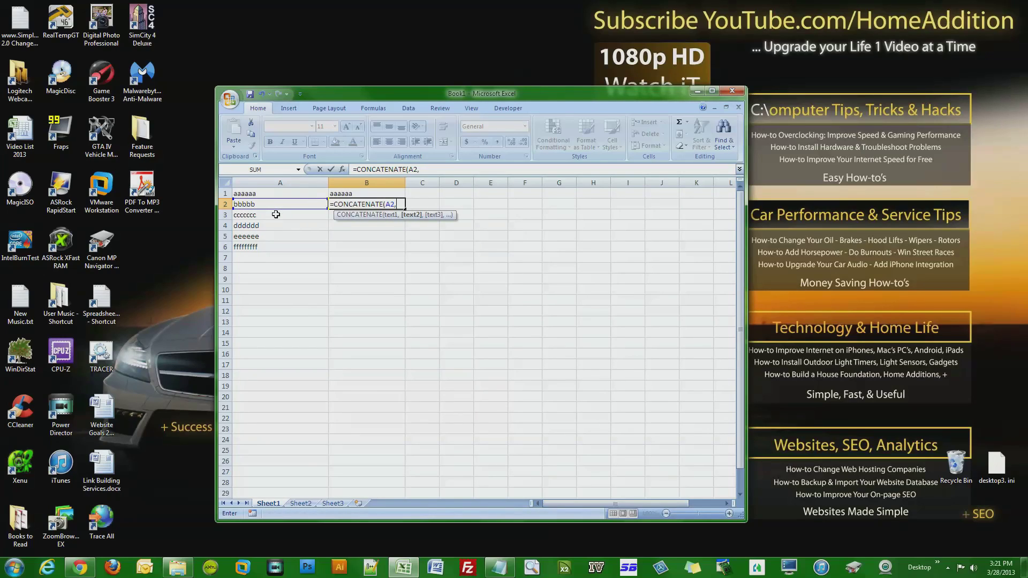
{"action": "type", "text": "\""}
{"action": "type", "text": ",\","}
{"action": "left_click", "coordinate": [364, 193]}
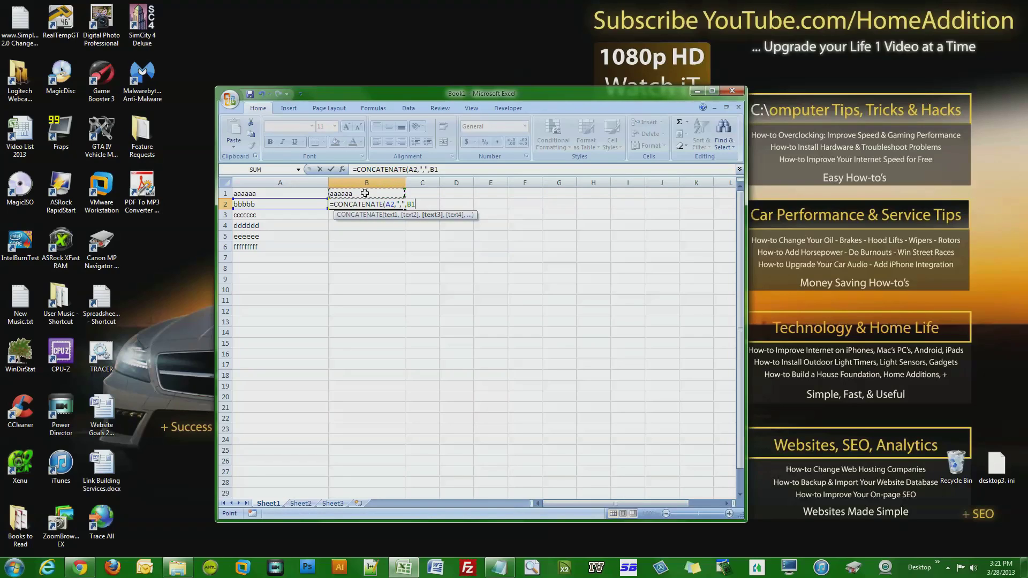
{"action": "key", "text": "Return"}
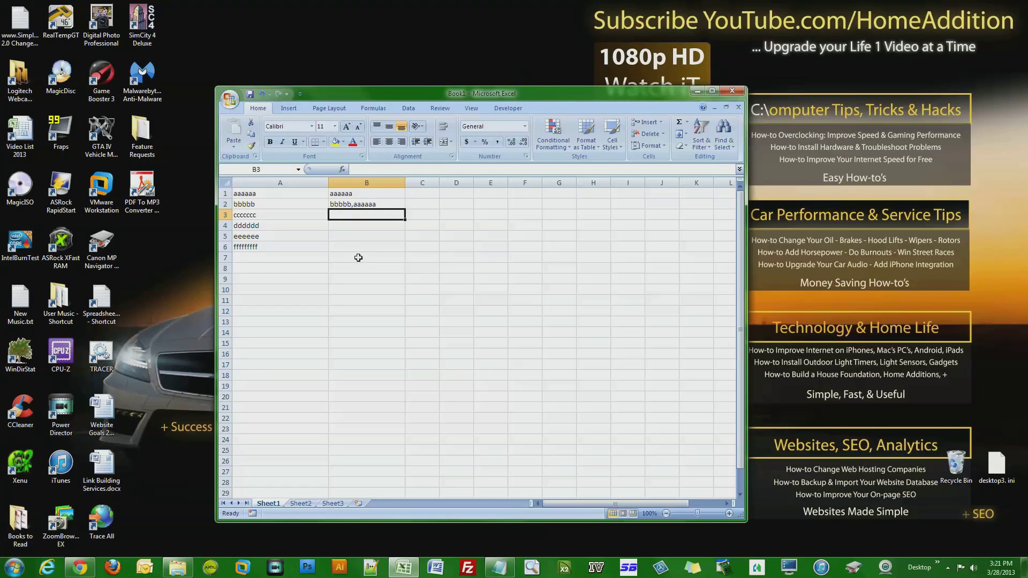
{"action": "key", "text": "Up"}
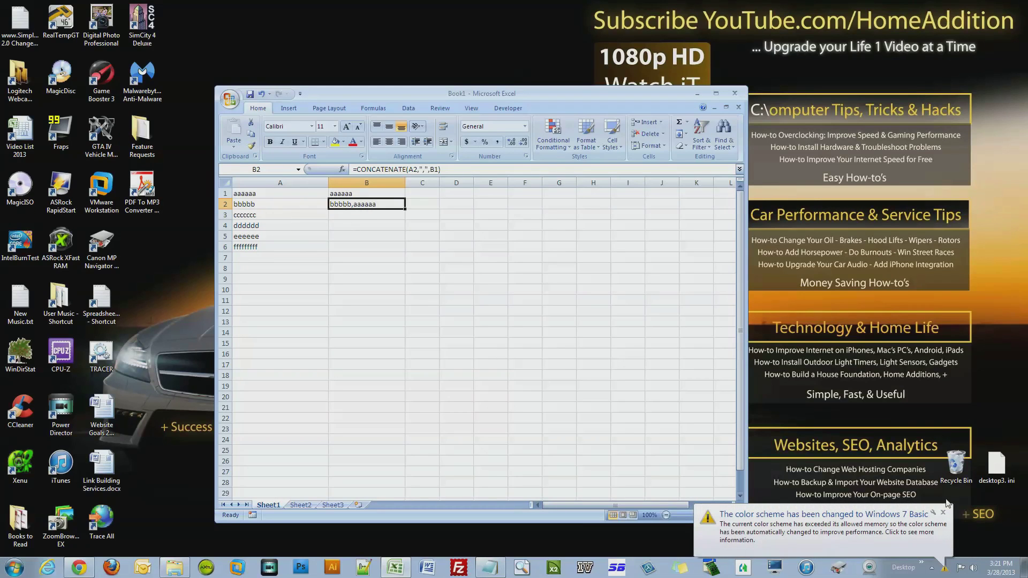
Dismiss the notification and fill B2's formula down through B6
{"action": "left_click", "coordinate": [943, 512]}
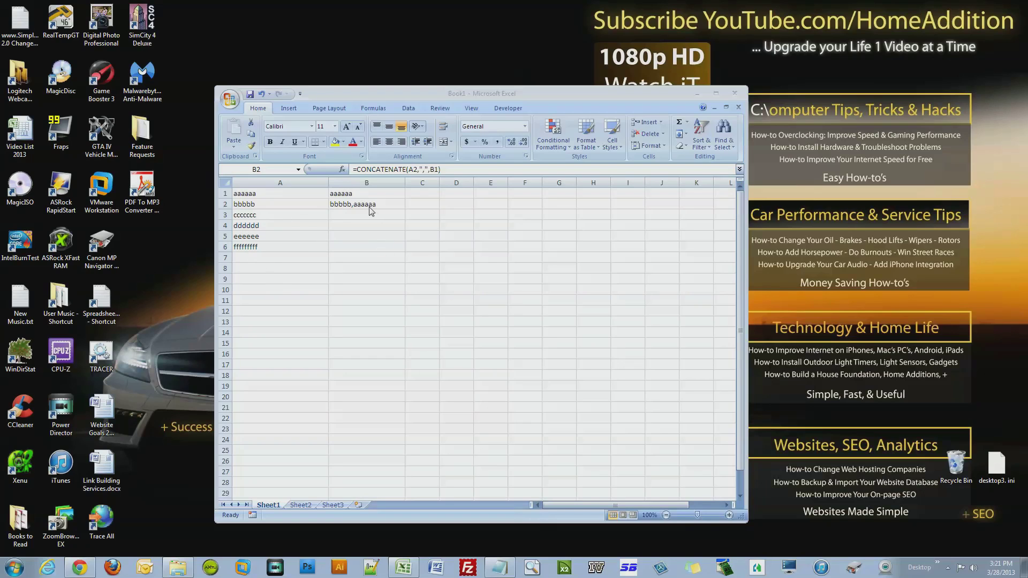
{"action": "left_click", "coordinate": [396, 207]}
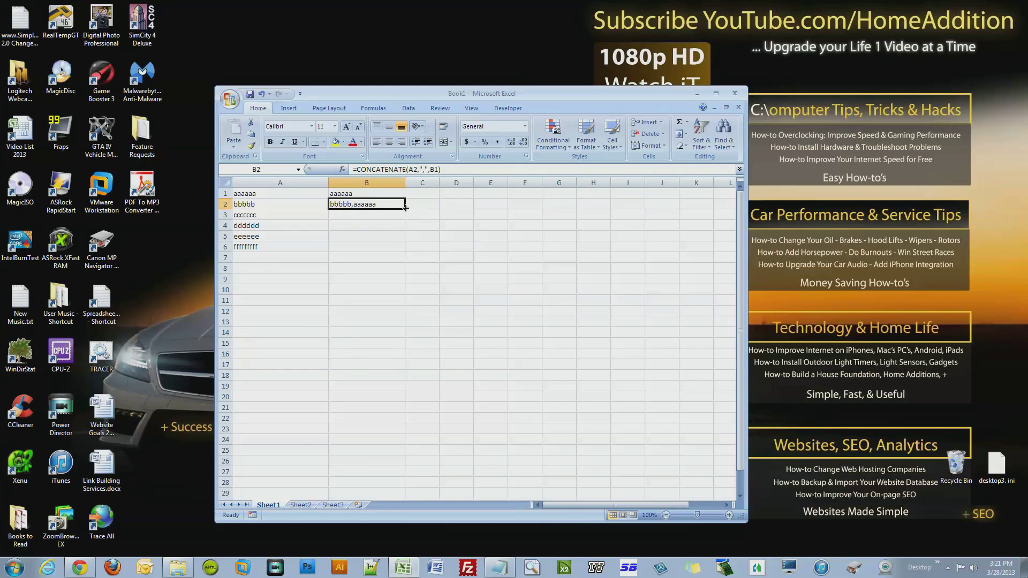
{"action": "left_click_drag", "start_coordinate": [405, 208], "coordinate": [406, 252]}
{"action": "left_click", "coordinate": [428, 288]}
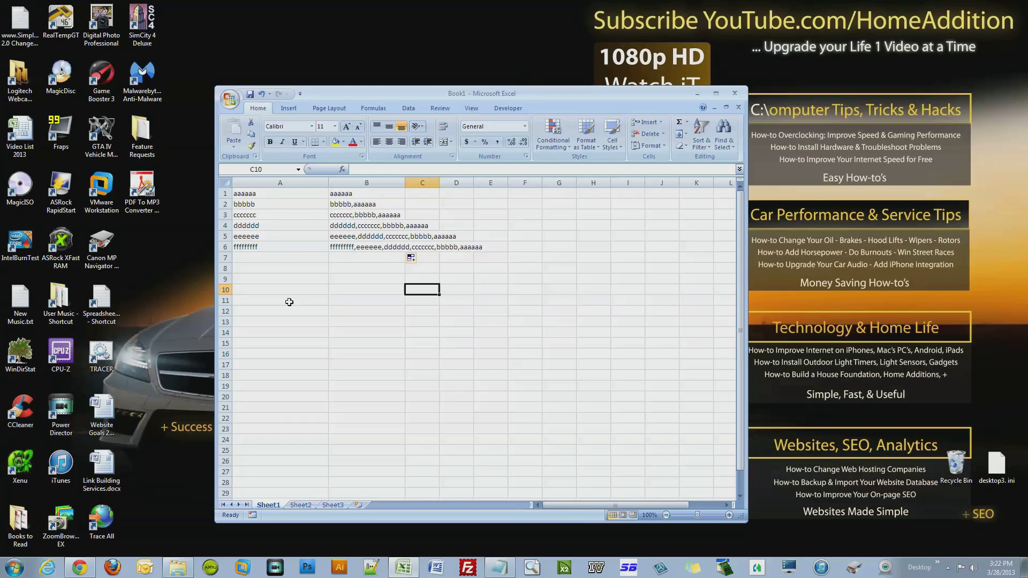
Sort A1:A6 Z to A using only the current selection, then widen column B
{"action": "left_click_drag", "start_coordinate": [262, 247], "coordinate": [268, 193]}
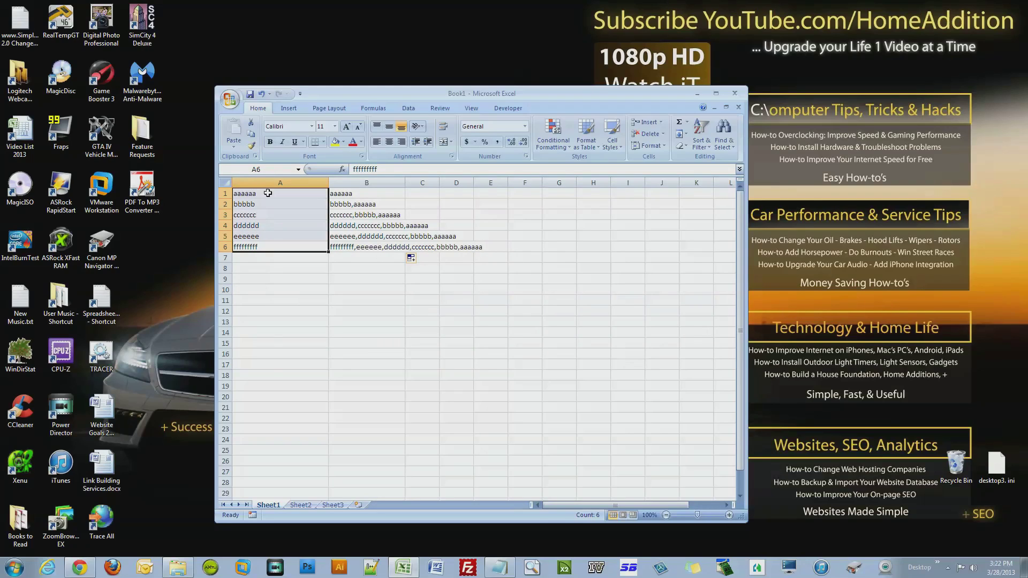
{"action": "left_click", "coordinate": [408, 108]}
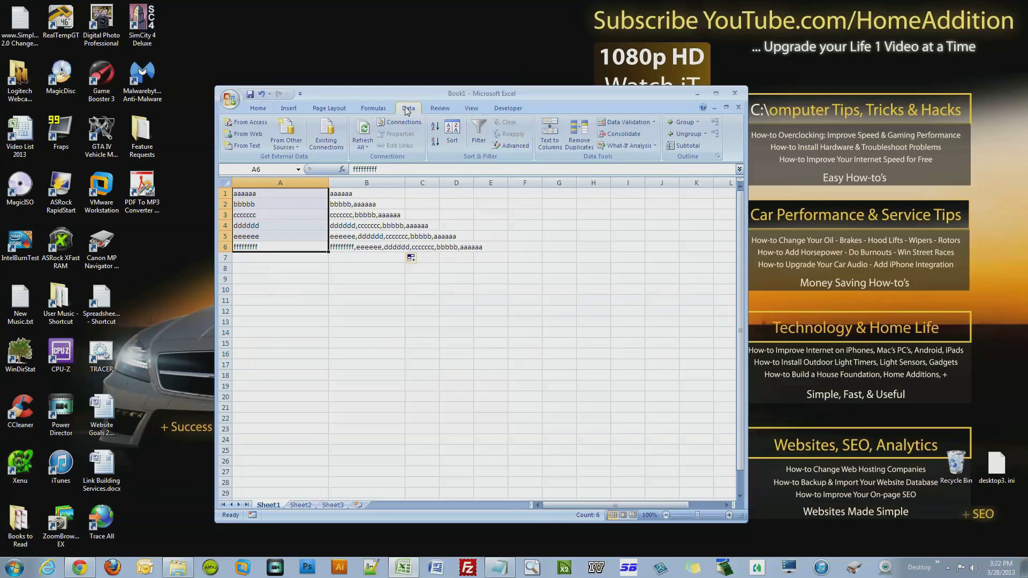
{"action": "left_click", "coordinate": [453, 131]}
{"action": "left_click", "coordinate": [688, 441]}
{"action": "left_click", "coordinate": [453, 132]}
{"action": "left_click", "coordinate": [562, 424]}
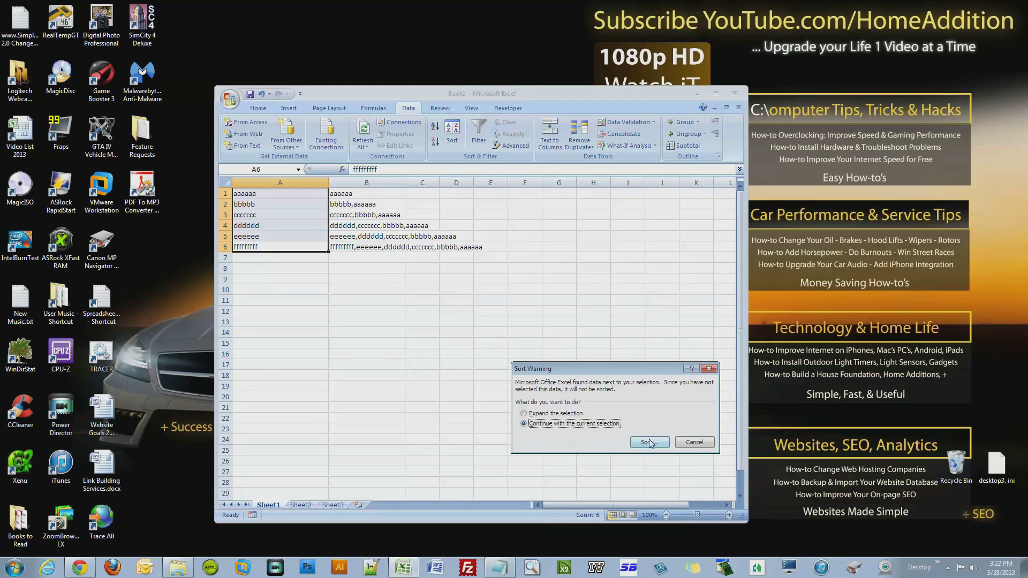
{"action": "left_click", "coordinate": [649, 441]}
{"action": "left_click", "coordinate": [697, 394]}
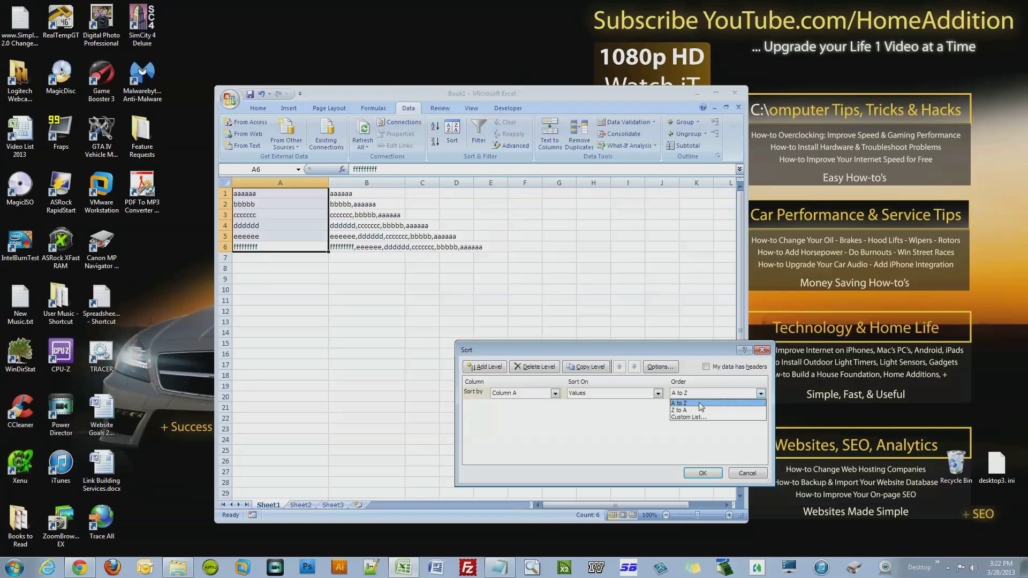
{"action": "left_click", "coordinate": [742, 406]}
{"action": "left_click", "coordinate": [702, 473]}
{"action": "left_click", "coordinate": [512, 353]}
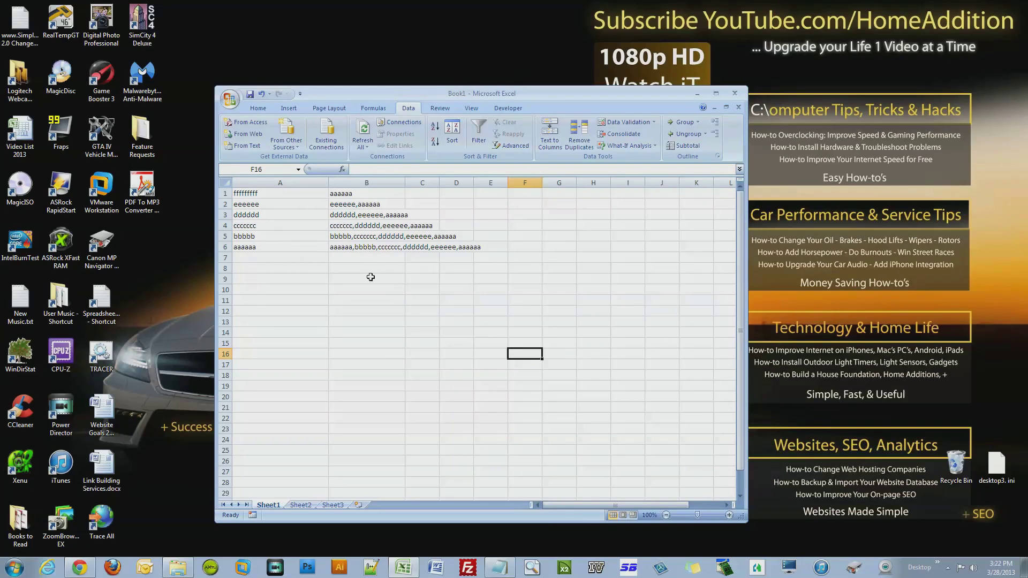
{"action": "left_click_drag", "start_coordinate": [406, 187], "coordinate": [508, 188]}
Select an empty cell below the data and move the Excel window down and left
{"action": "left_click", "coordinate": [456, 290]}
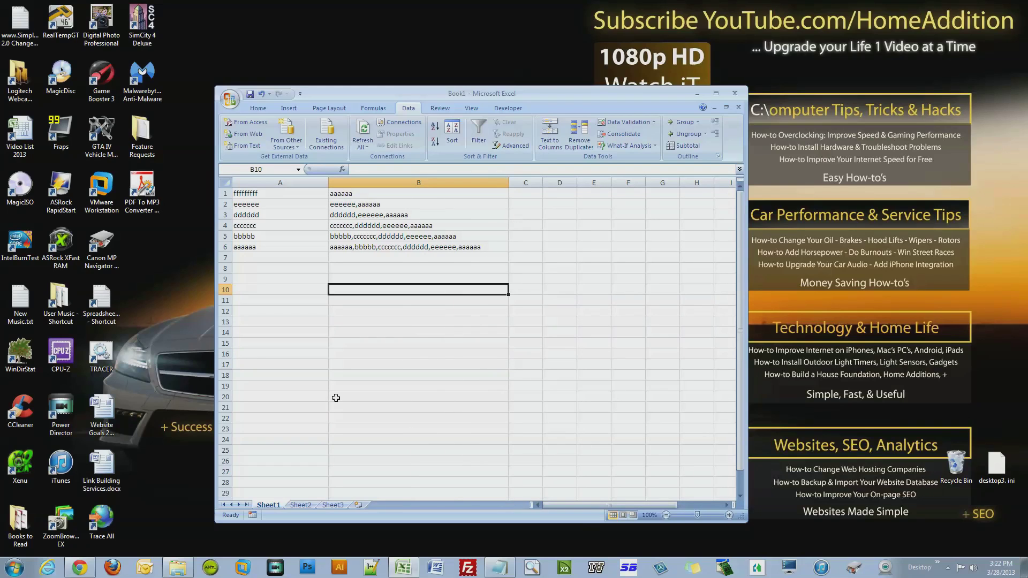
{"action": "left_click_drag", "start_coordinate": [387, 99], "coordinate": [333, 123]}
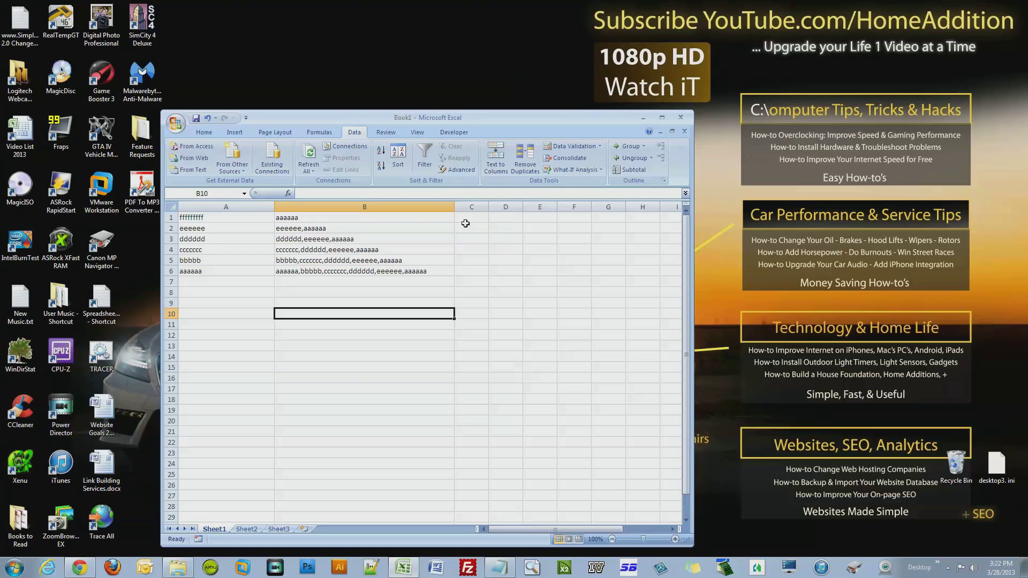